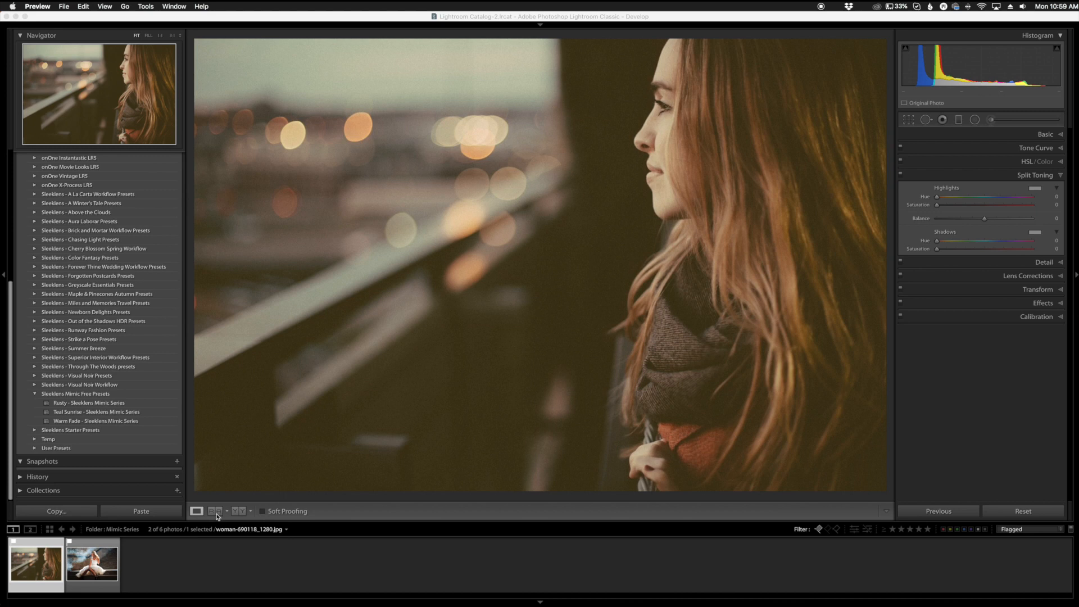
Step: Set up Reference View with woman-690118_1280.jpg as the reference photo and woman-984244.jpg as the active photo
click(217, 515)
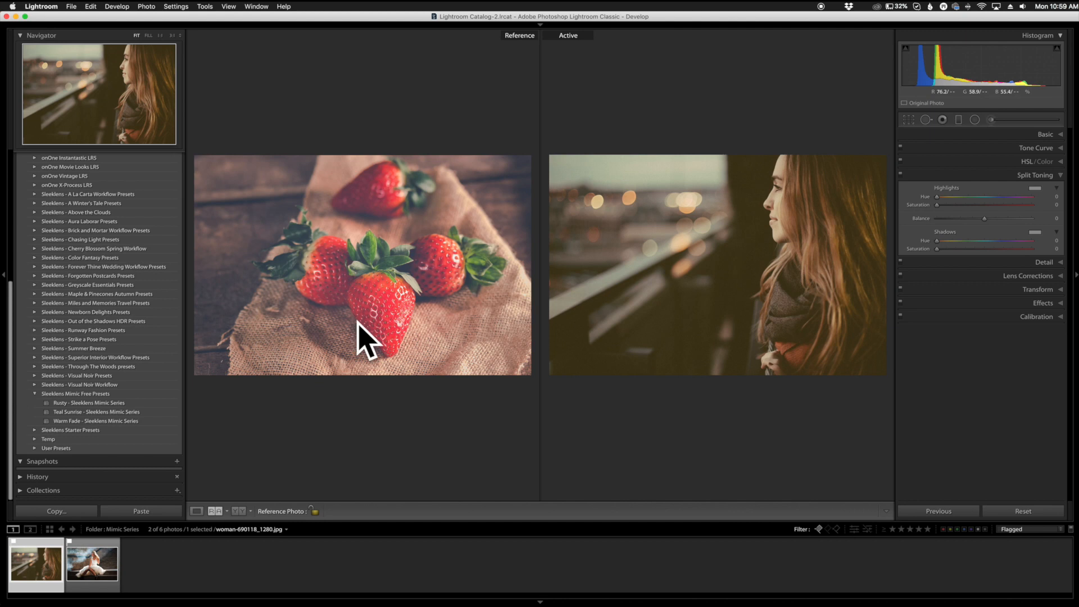
click(95, 565)
click(37, 568)
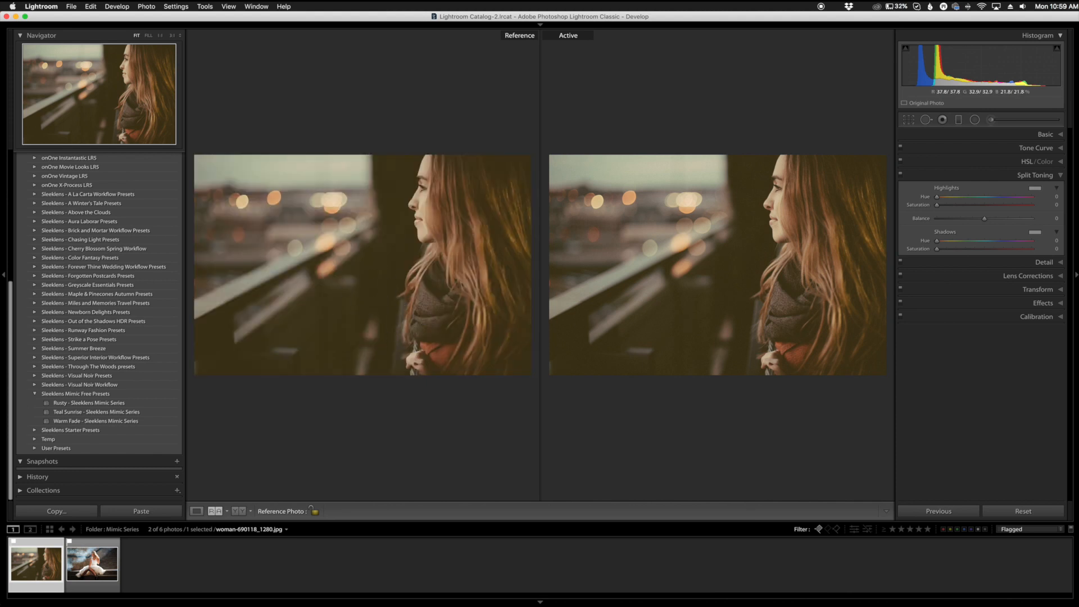
click(96, 572)
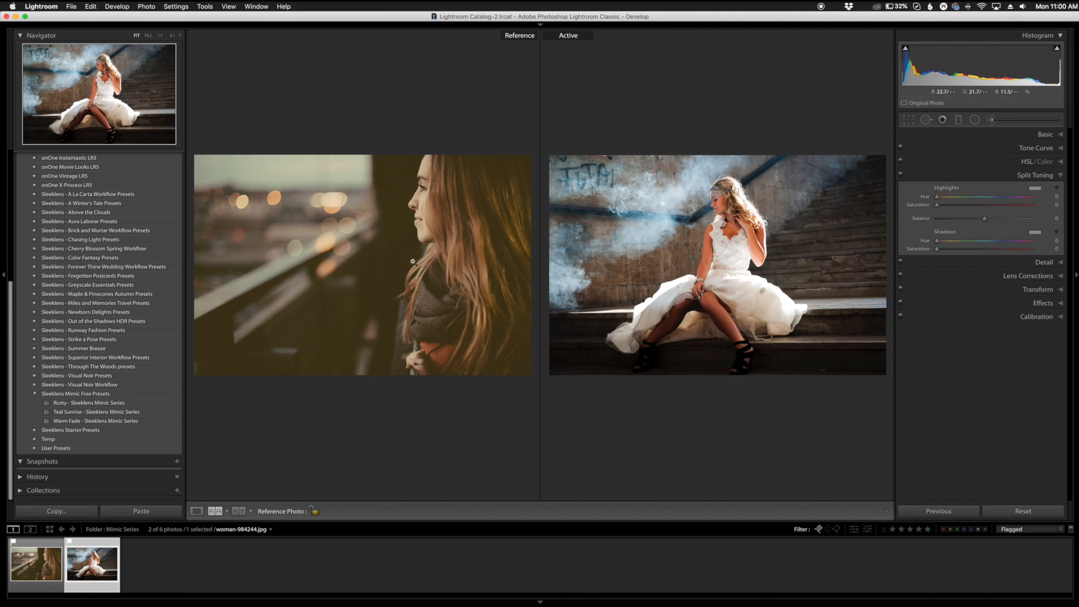
Step: Set the active photo's white balance to Temp -10 and Tint +42, and its Contrast to +17
click(1046, 137)
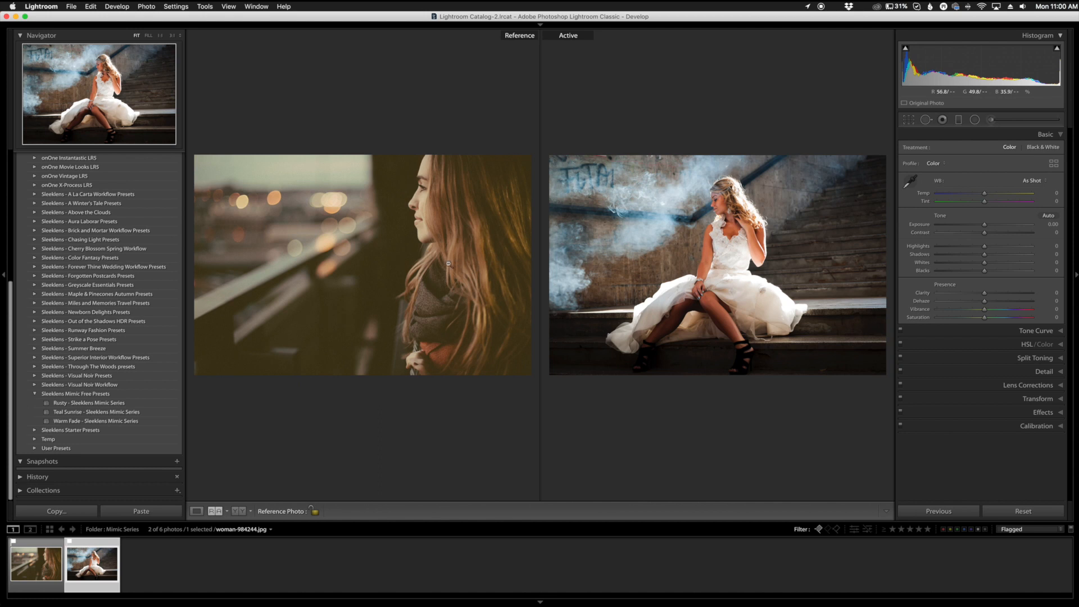
drag(985, 194, 991, 195)
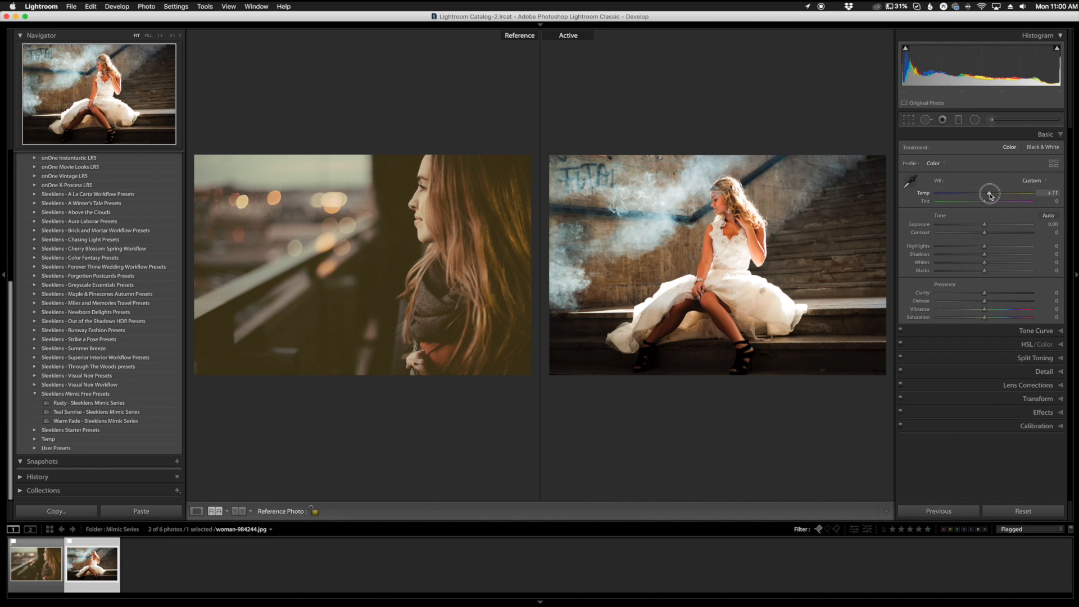
drag(991, 195, 984, 195)
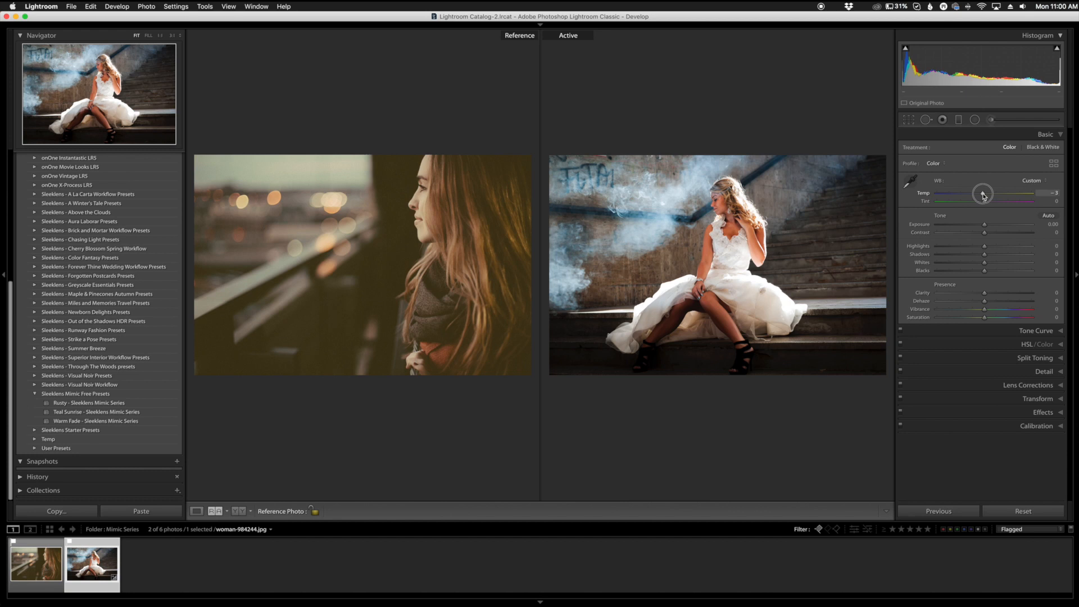
drag(982, 197, 979, 196)
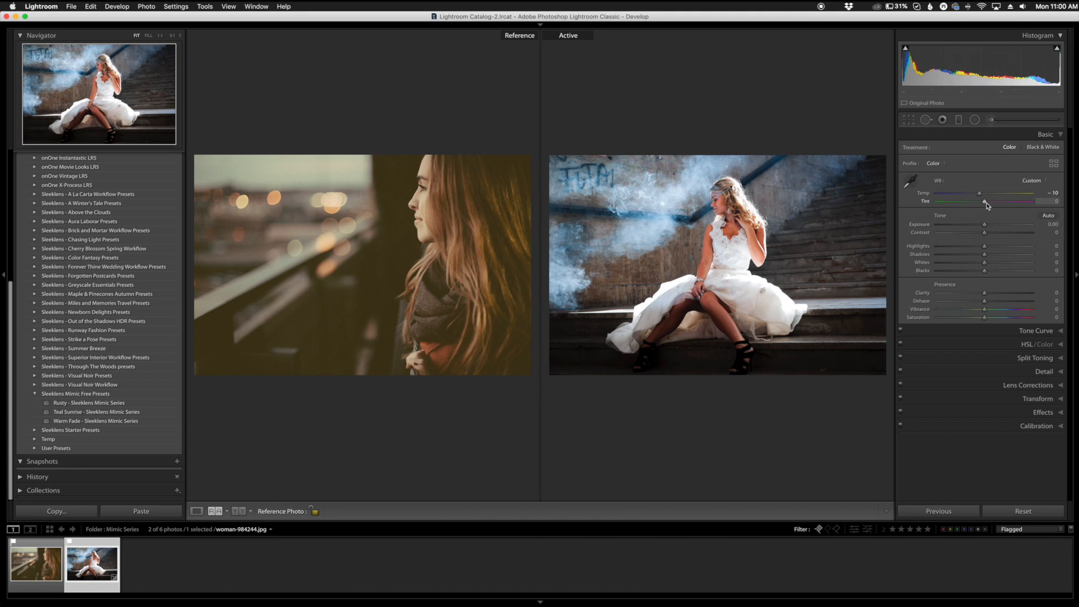
drag(985, 204, 1007, 206)
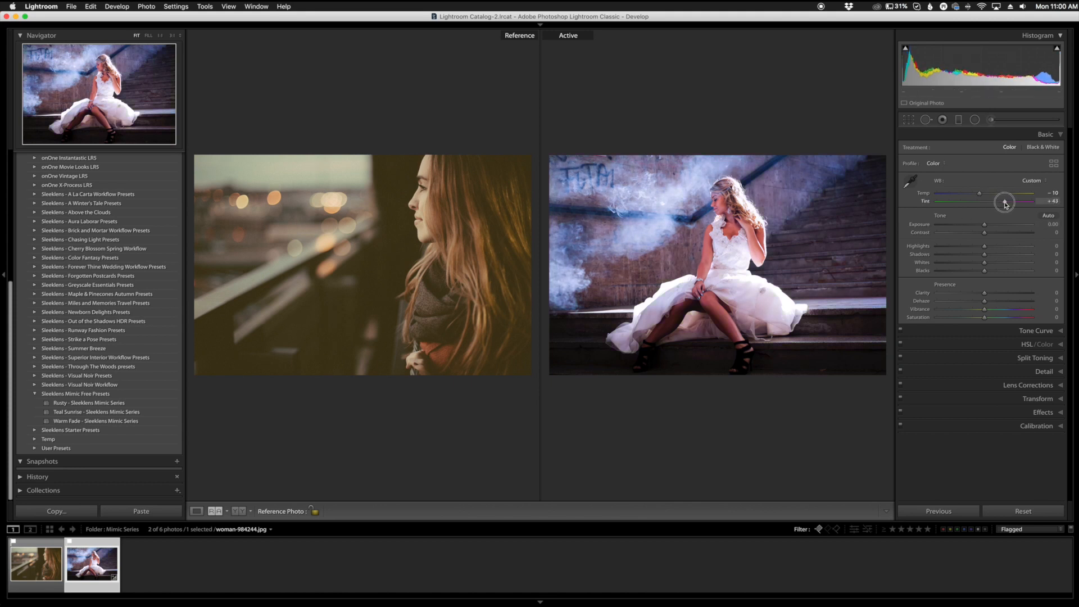
drag(1005, 205, 1005, 205)
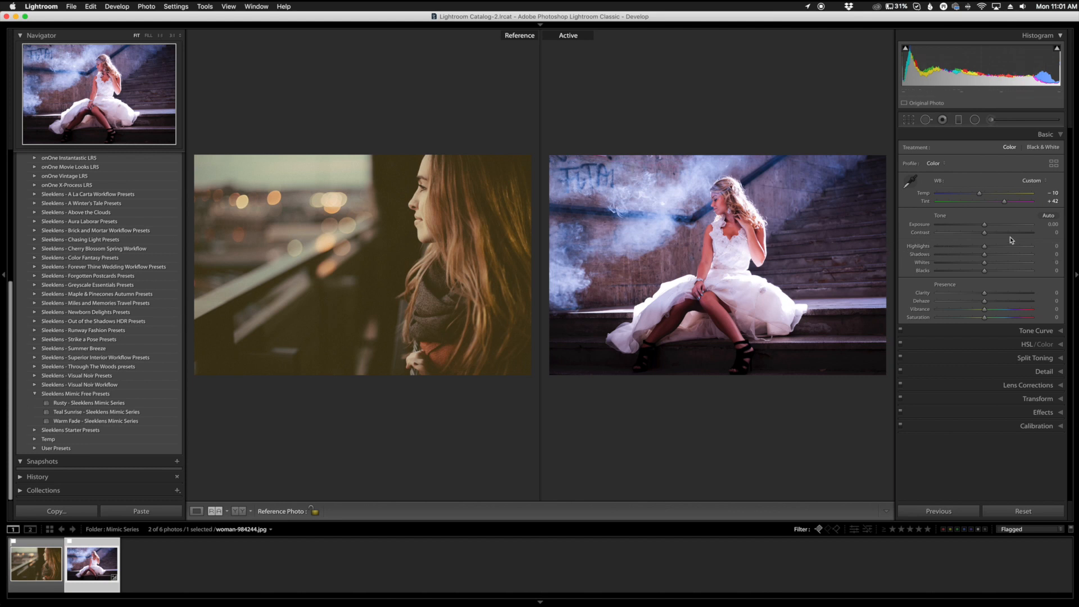
drag(985, 235, 994, 236)
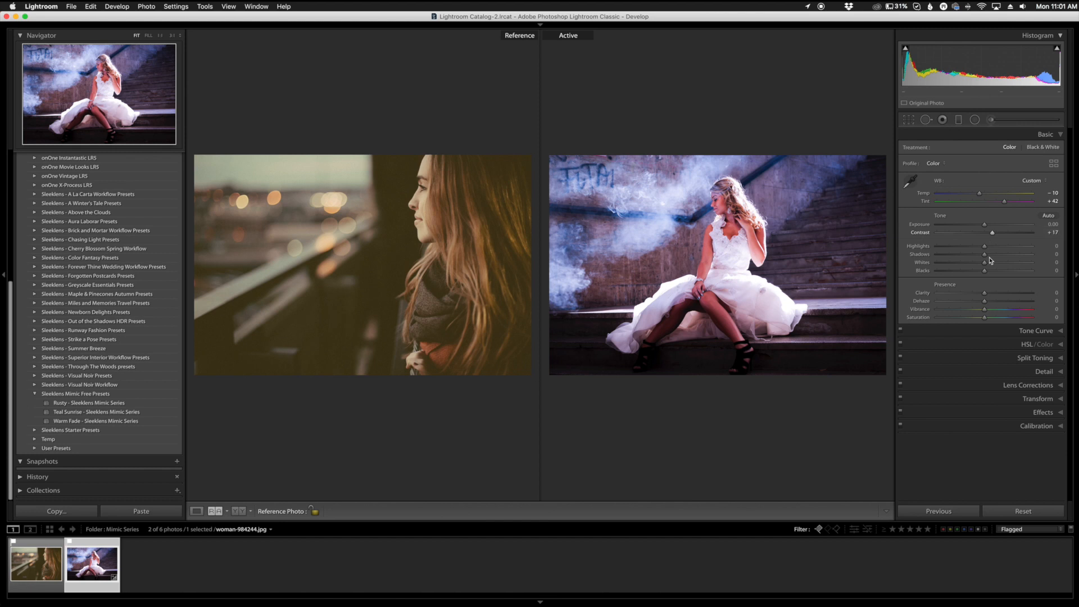
Step: Shape the RGB tone curve with one point in the darker midtones, and raise the black point to fade the shadows
click(1038, 332)
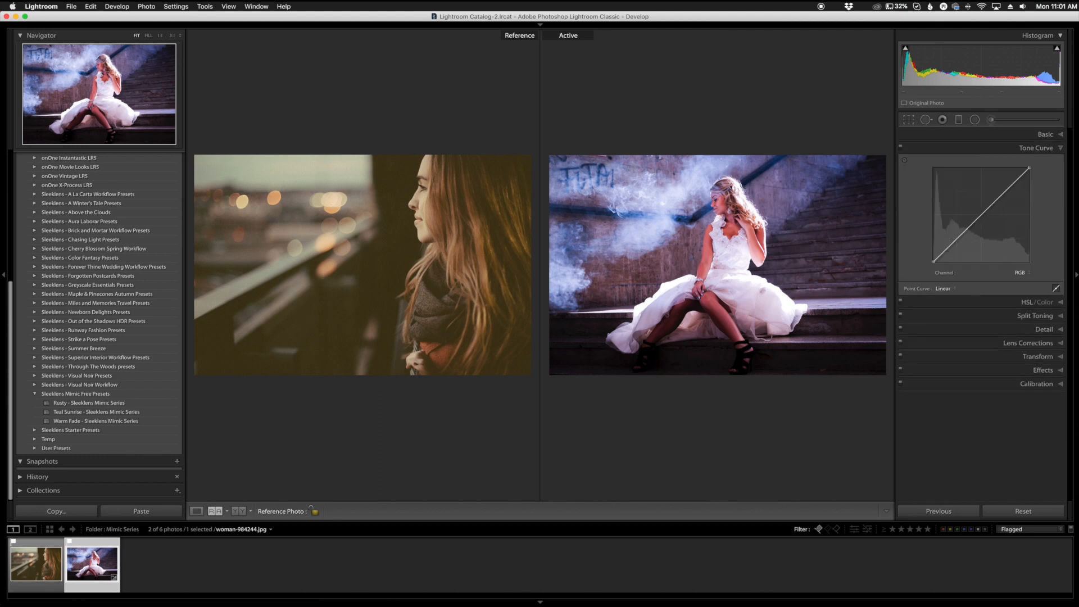
key(super+Tab)
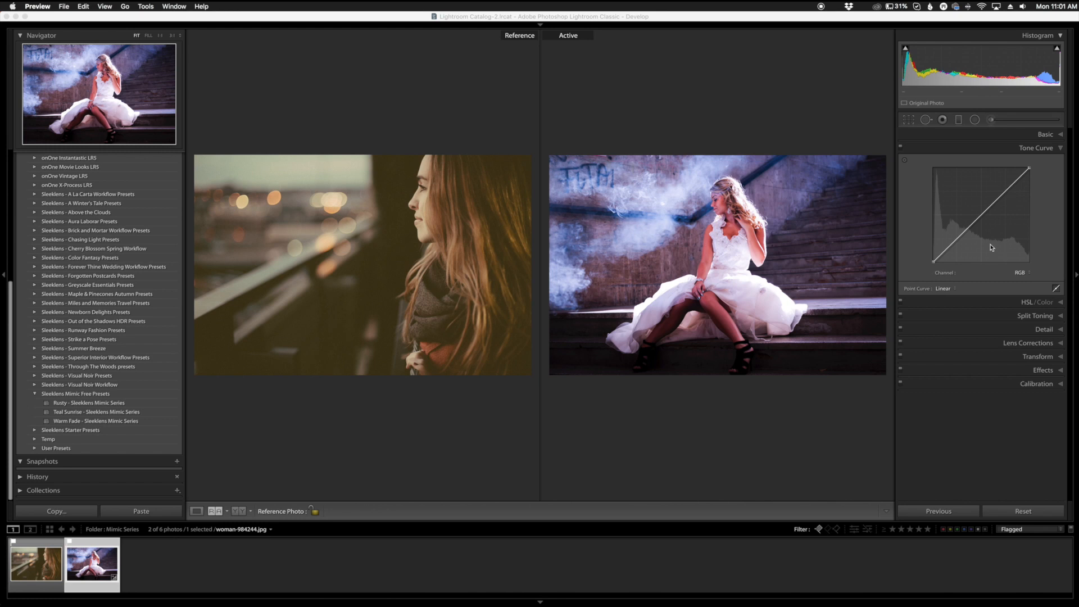
click(962, 237)
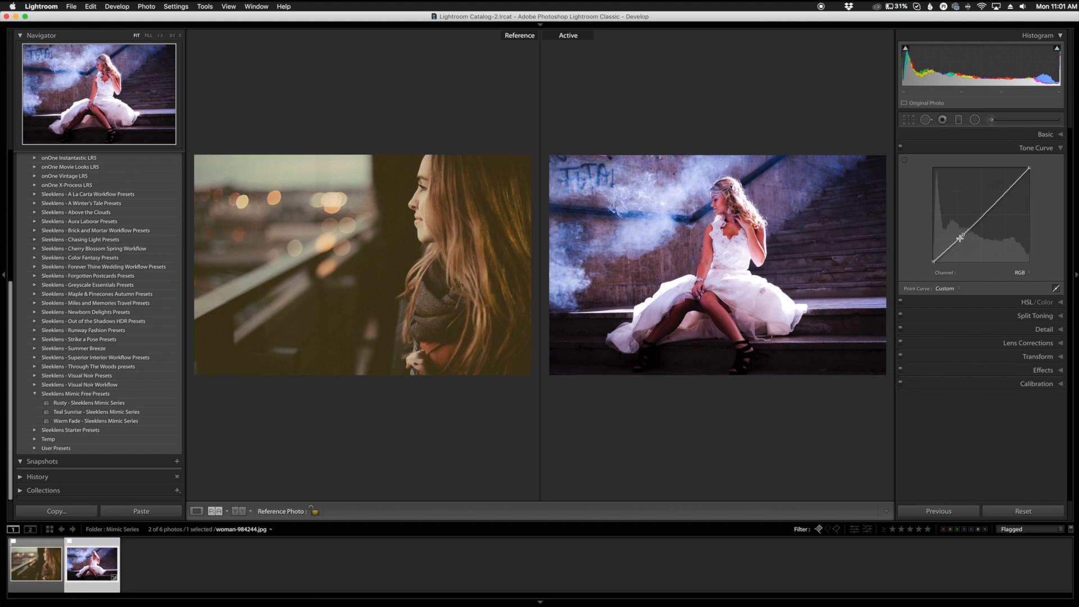
drag(963, 235, 965, 233)
key(super+z)
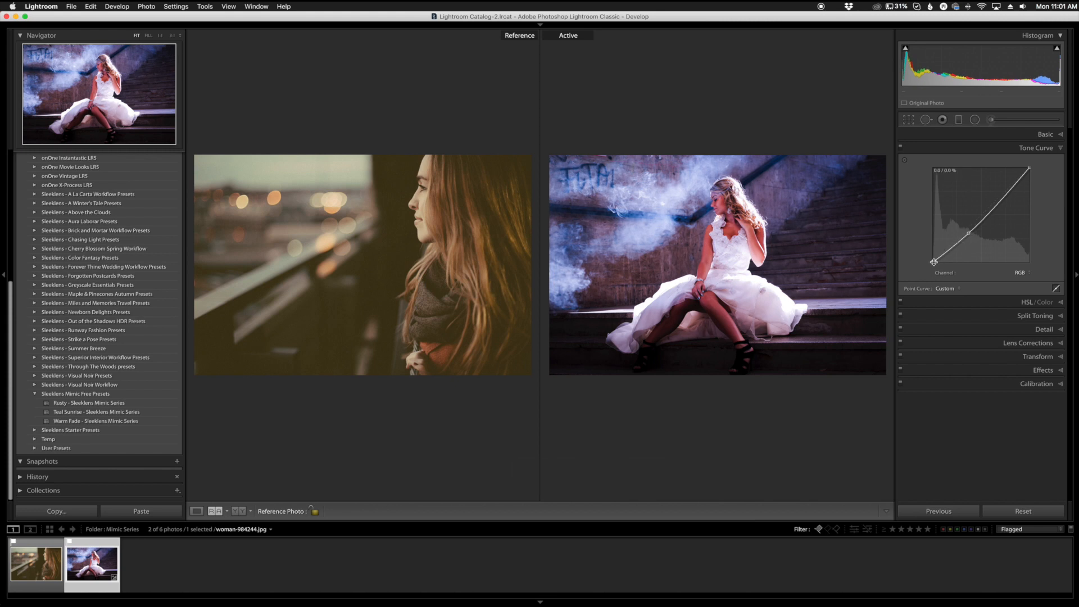
drag(934, 262, 929, 248)
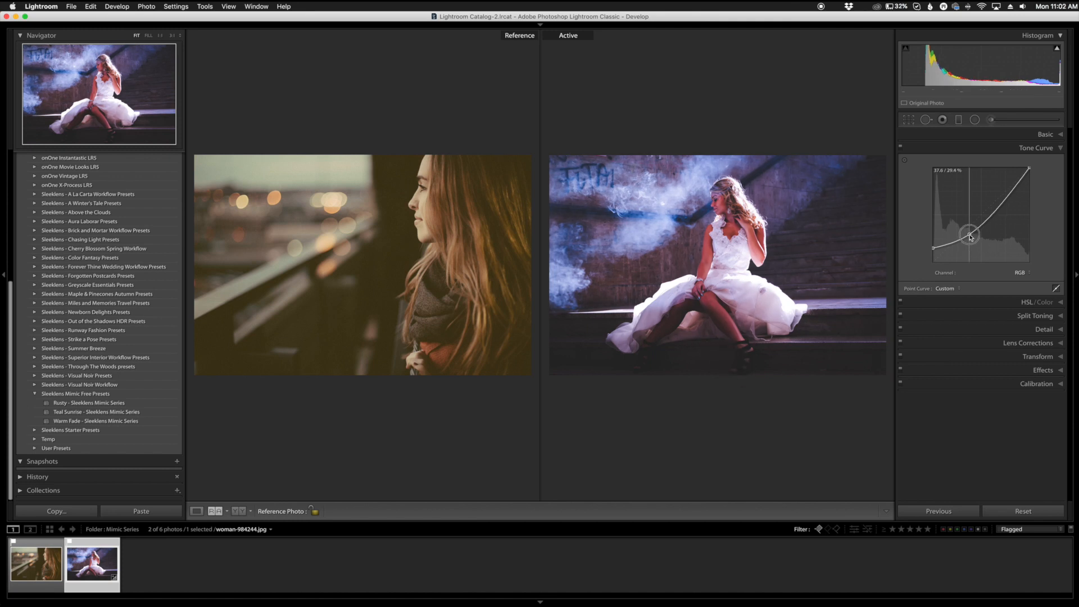
drag(970, 236, 932, 243)
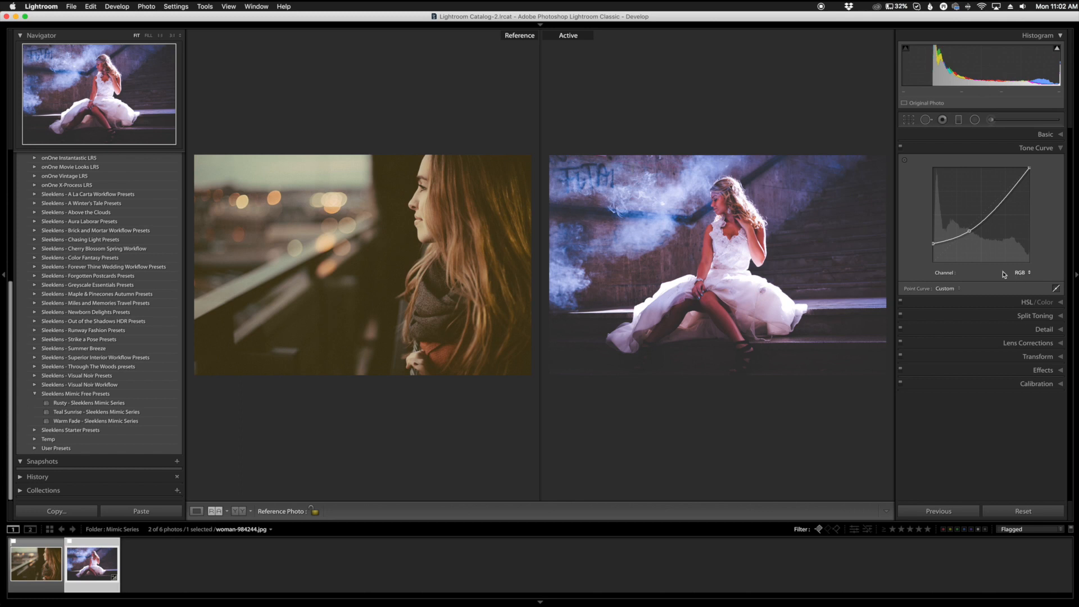
Step: Bend the Blue channel tone curve below the diagonal with a point in the darker tones, and slightly raise its black point
click(1022, 274)
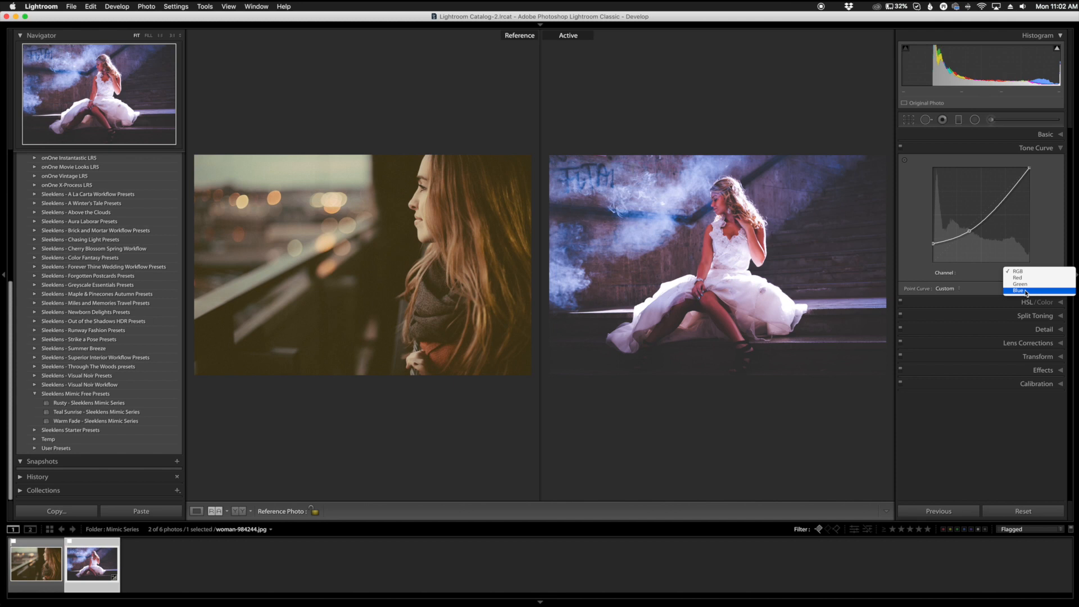
click(1026, 291)
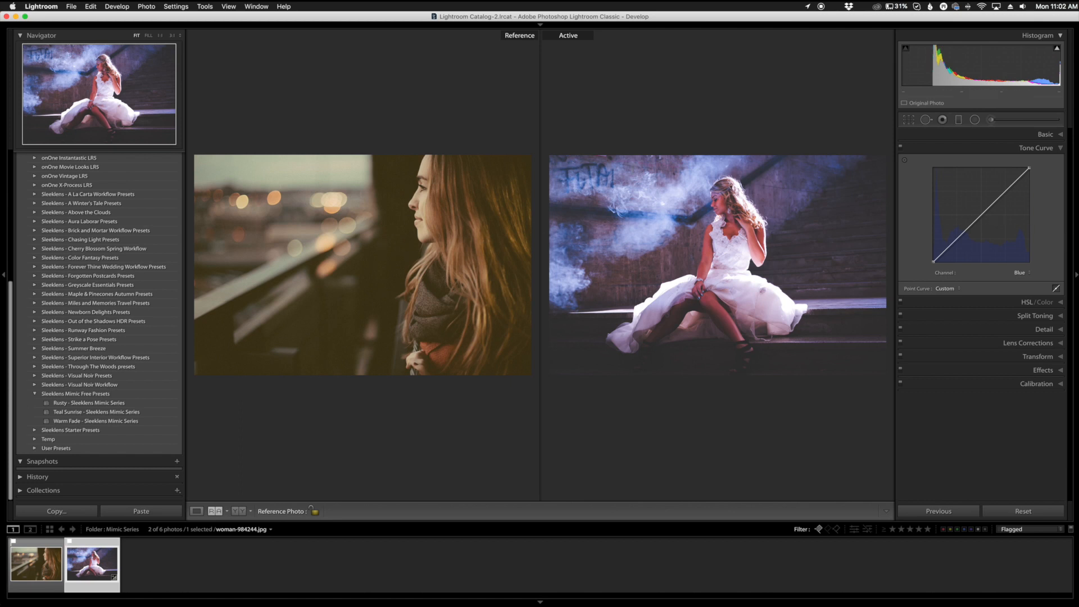
key(super+Tab)
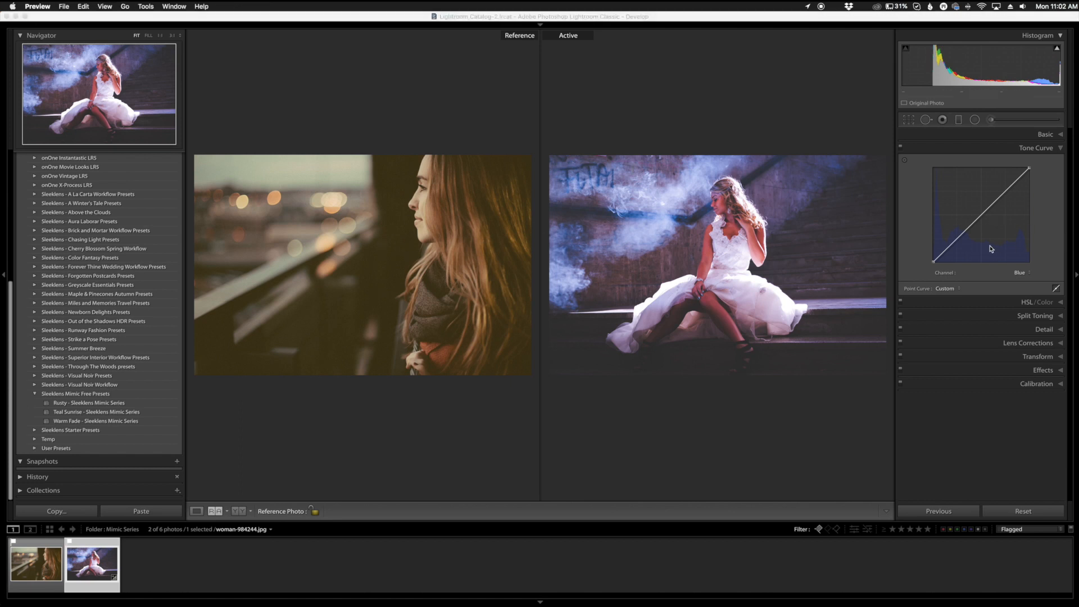
click(962, 240)
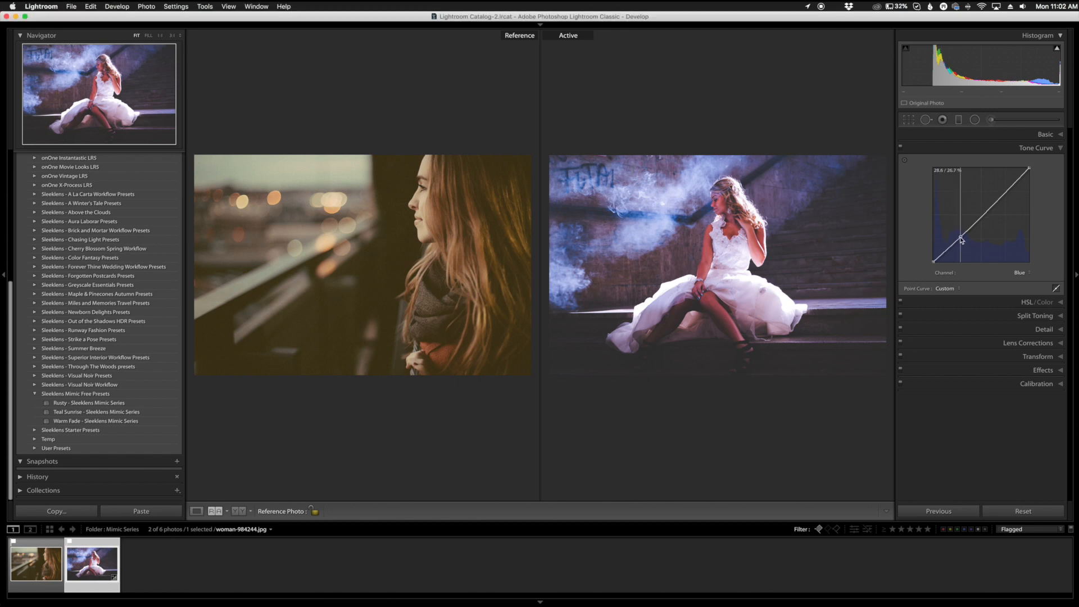
click(963, 239)
drag(964, 241, 965, 244)
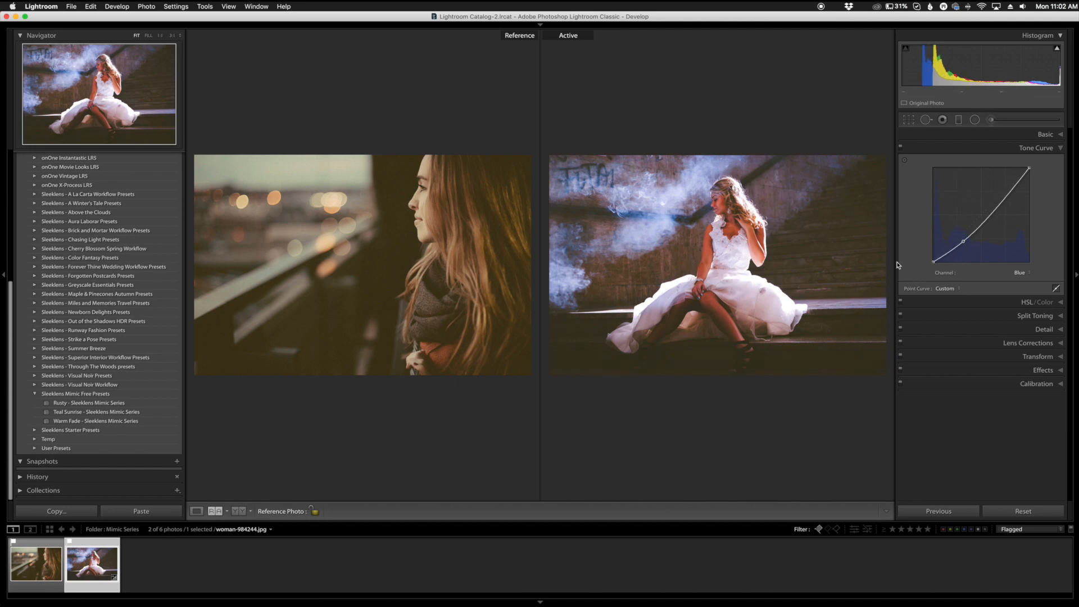
drag(928, 262, 925, 255)
drag(926, 256, 965, 242)
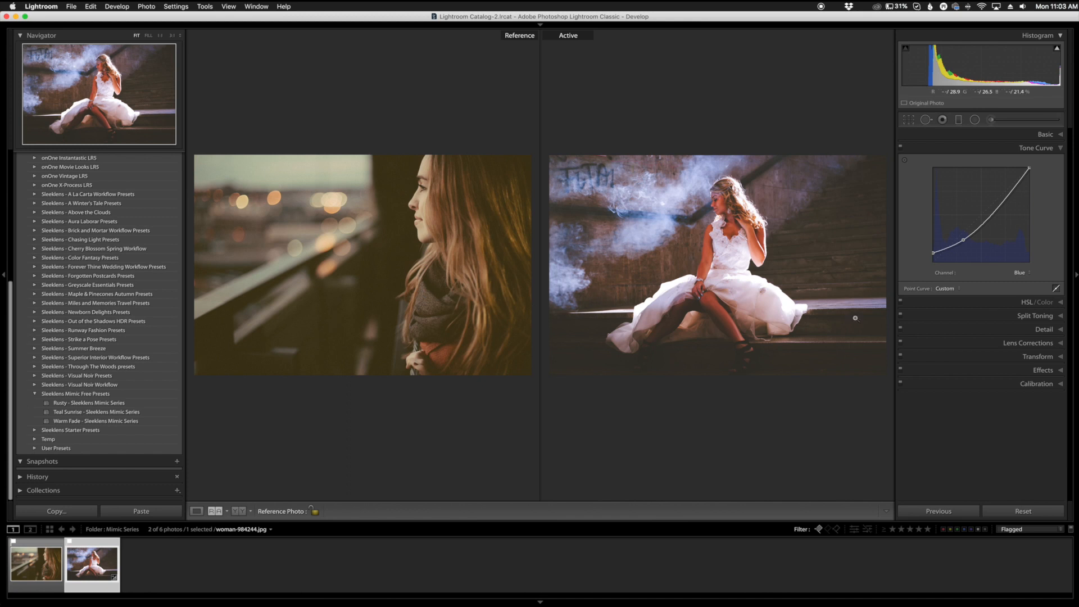
Step: Split-tone the highlights a muted yellow with Hue 58 and Saturation 18
click(1033, 316)
key(super+Tab)
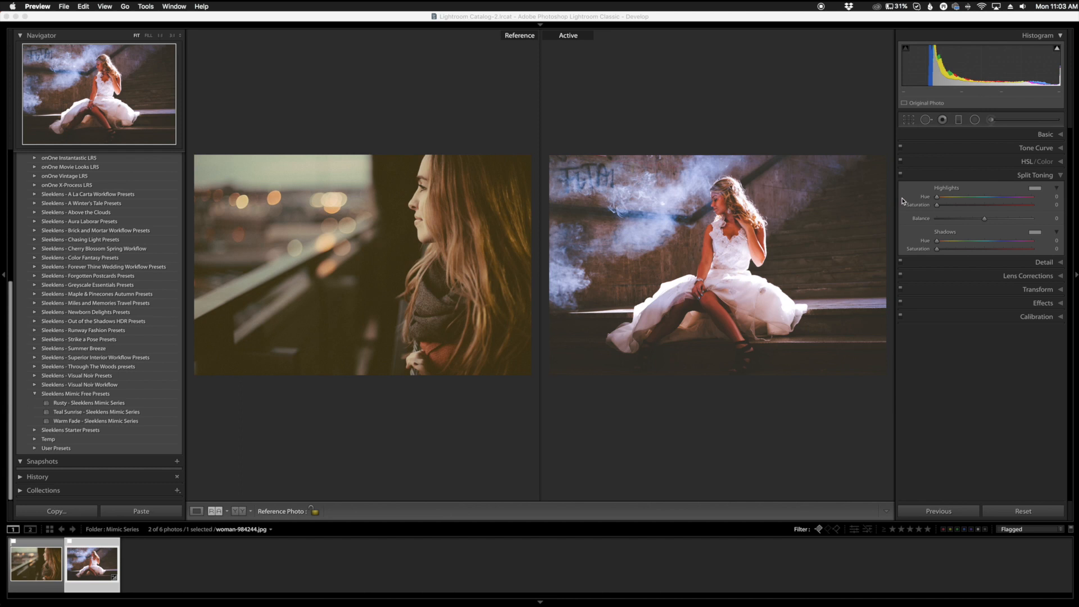
click(1029, 194)
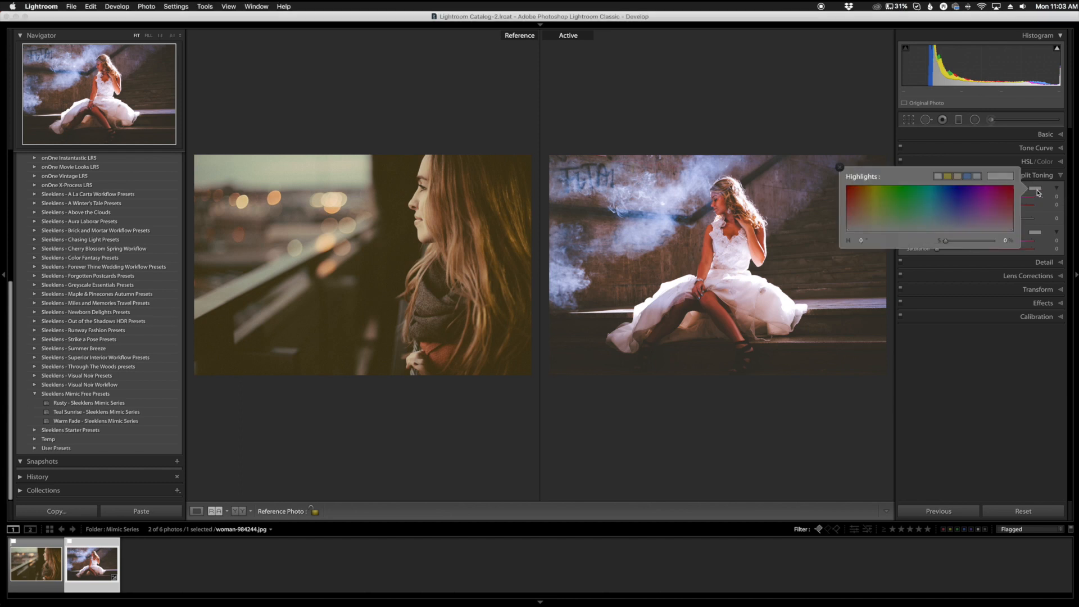
drag(888, 207, 873, 218)
drag(873, 217, 874, 217)
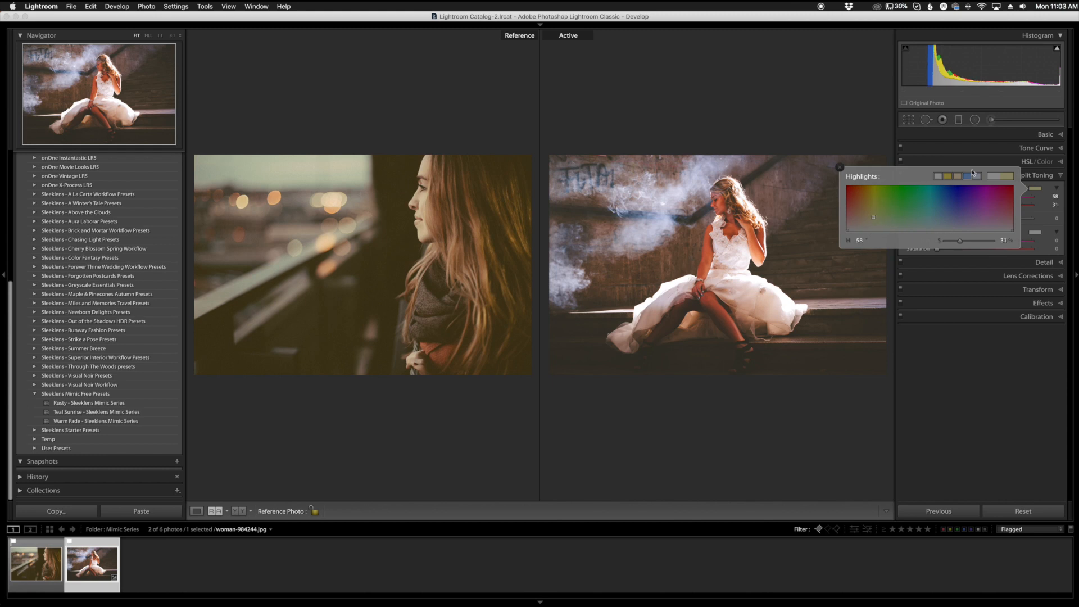
click(1050, 192)
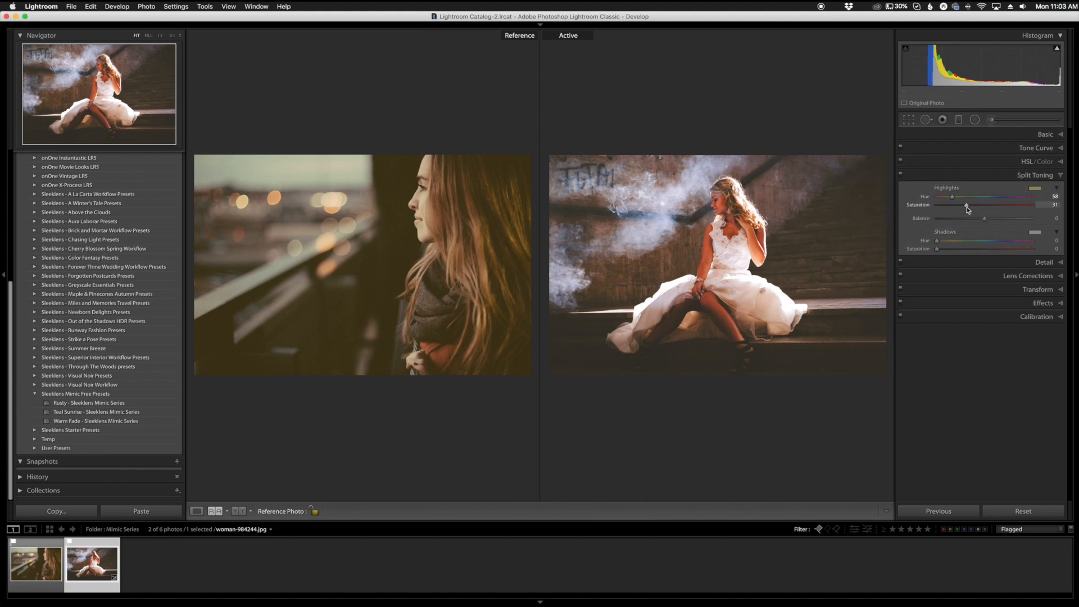
drag(968, 208, 954, 208)
Step: Split-tone the shadows with Hue 312 and Saturation 6, and shift the split toning Balance toward the highlights
click(1034, 233)
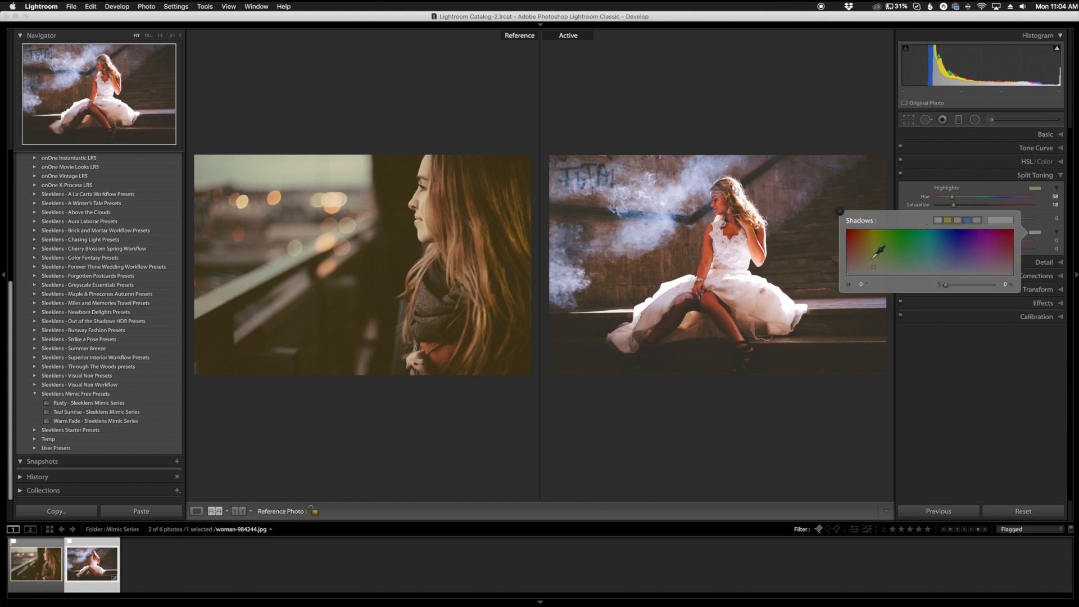
drag(893, 259, 992, 249)
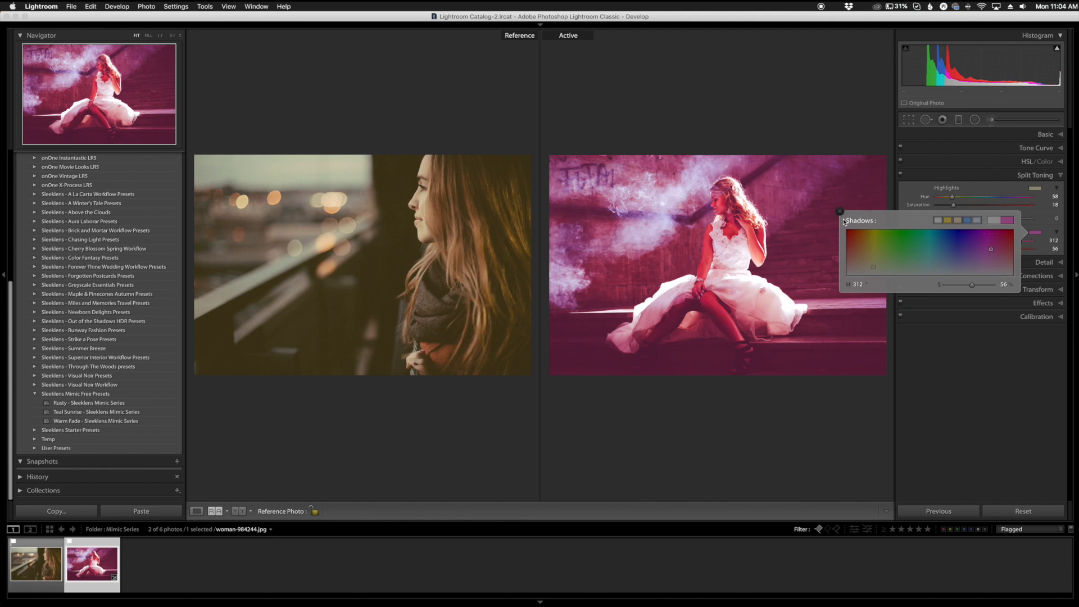
click(841, 213)
drag(990, 249, 942, 251)
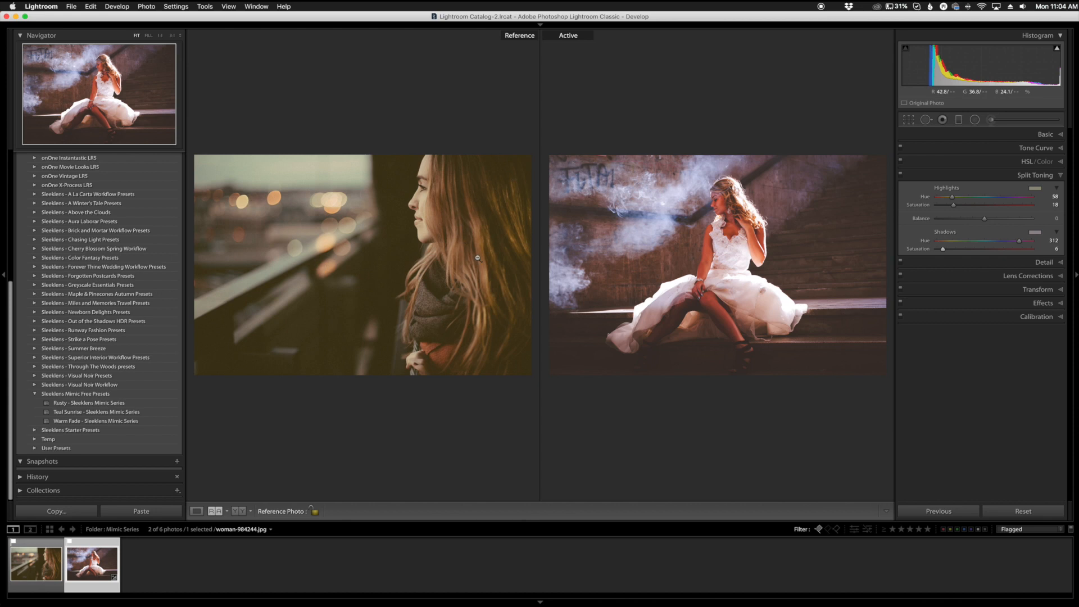
drag(984, 218, 1012, 221)
Step: Set the basic tone values to Highlights -5, Shadows -10 and Whites -41, and reduce Vibrance to about -26
click(1045, 135)
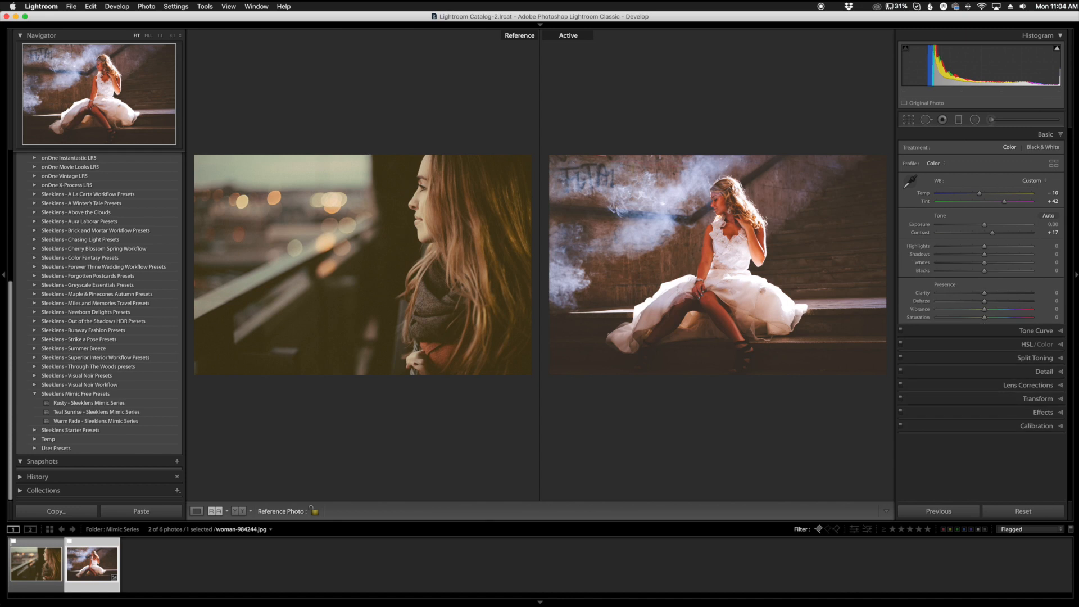
key(super+Tab)
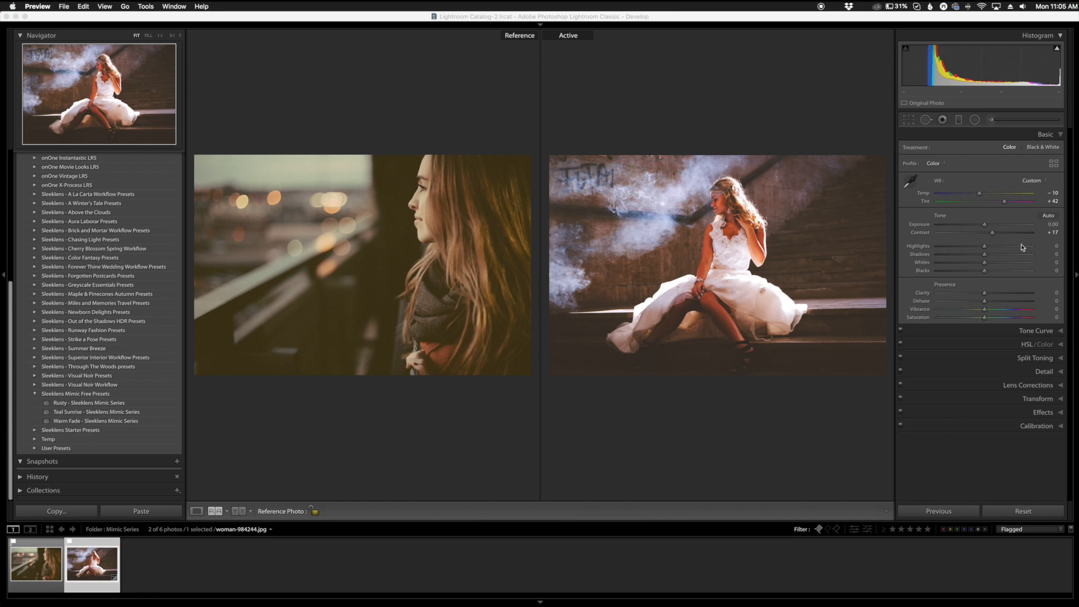
click(985, 248)
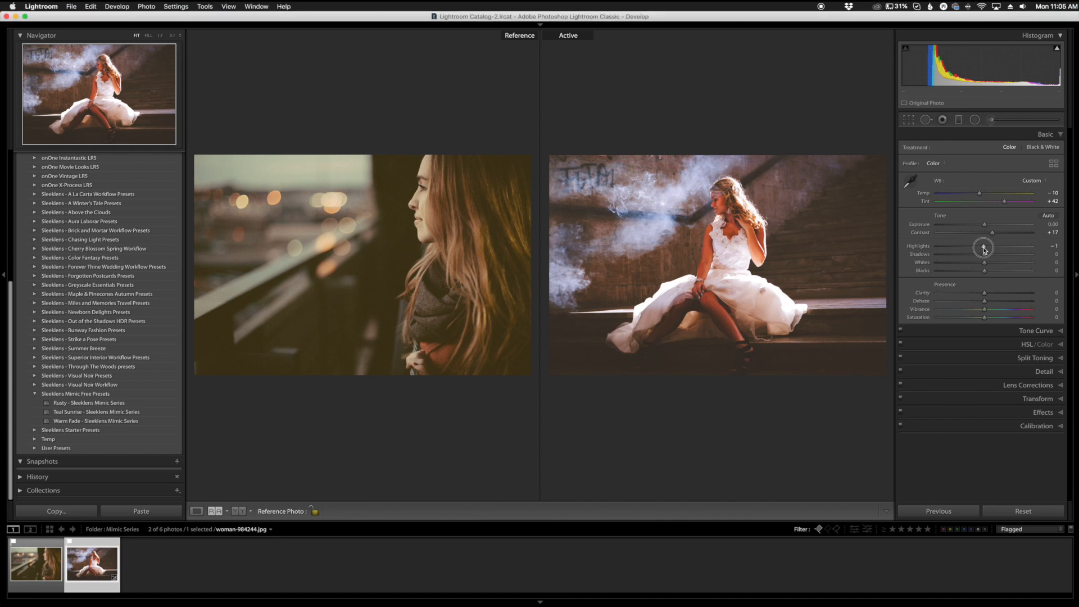
mouse_move(983, 248)
mouse_down()
mouse_move(937, 248)
mouse_move(983, 248)
mouse_up()
mouse_move(985, 256)
mouse_down()
mouse_move(953, 258)
mouse_move(980, 257)
mouse_up()
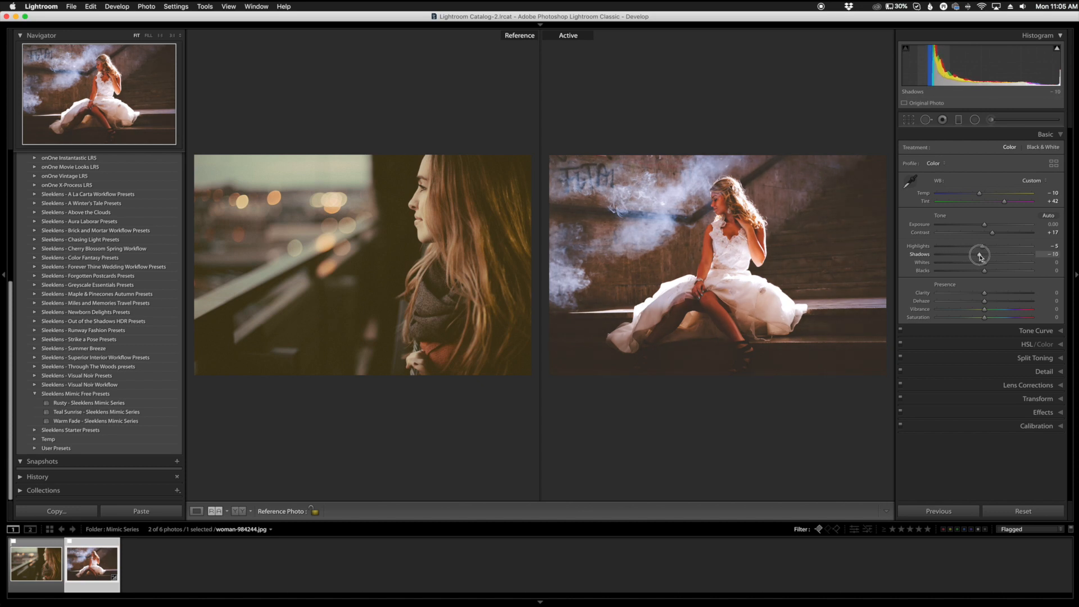
drag(985, 265, 966, 267)
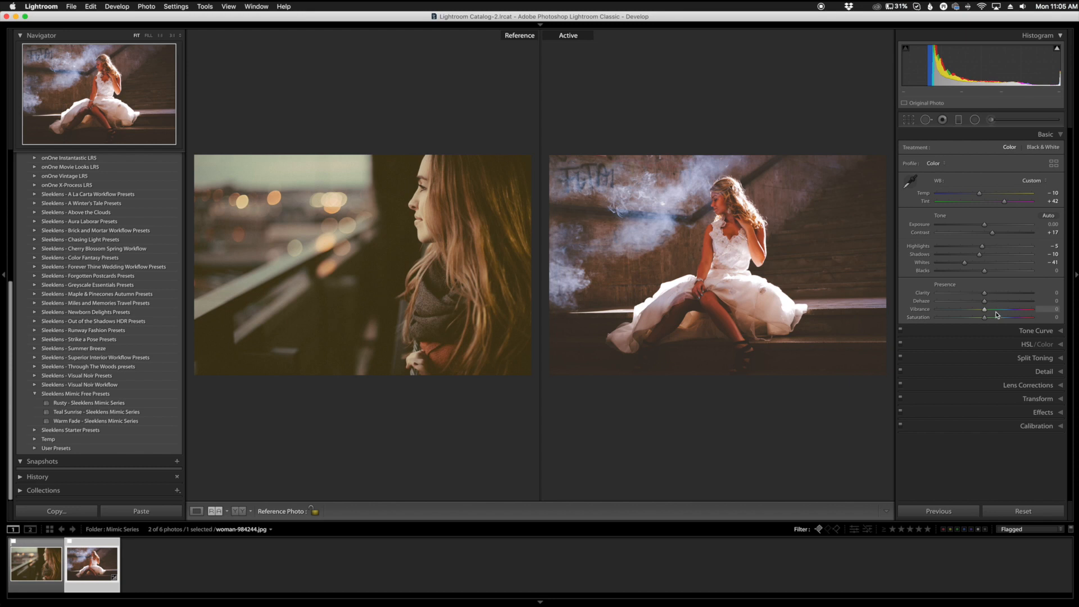
drag(985, 311, 972, 312)
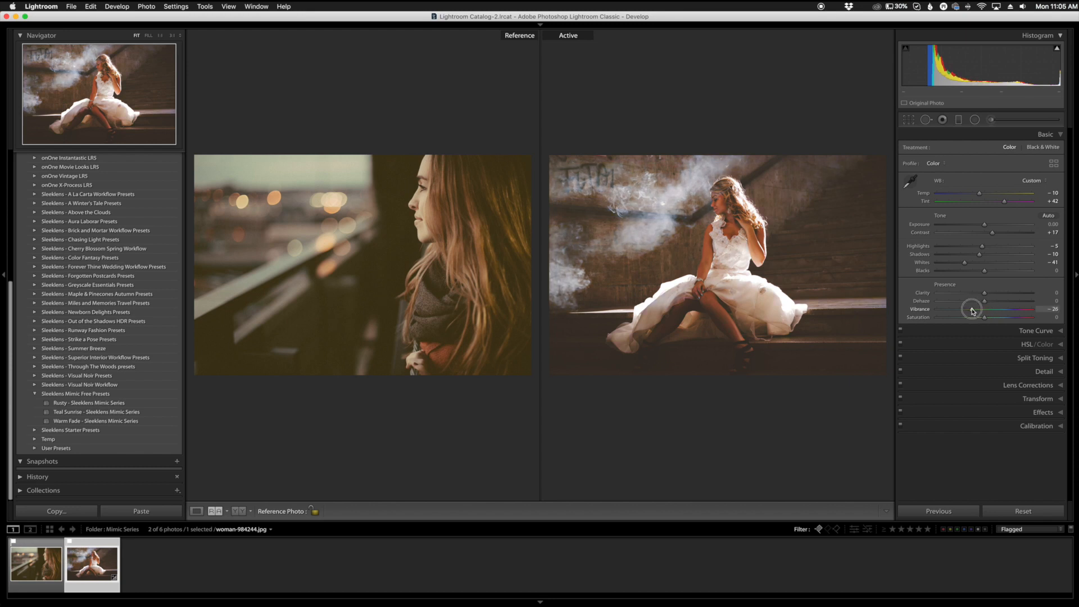
Step: Set Vibrance to -24 and bring up the RGB channel of the point tone curve
drag(972, 311, 973, 312)
click(1031, 330)
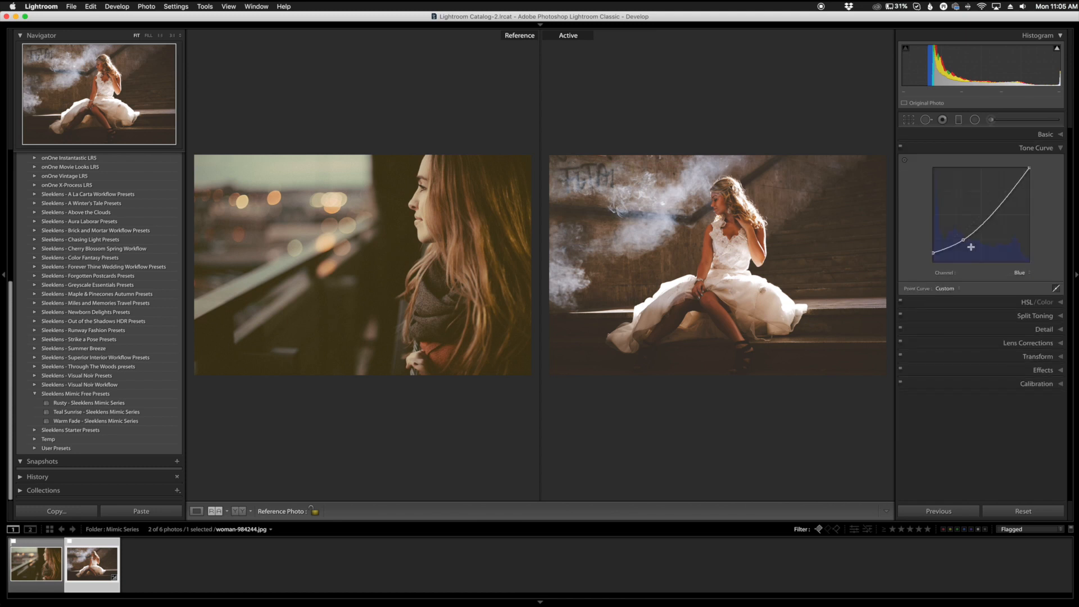
click(1022, 272)
click(1026, 254)
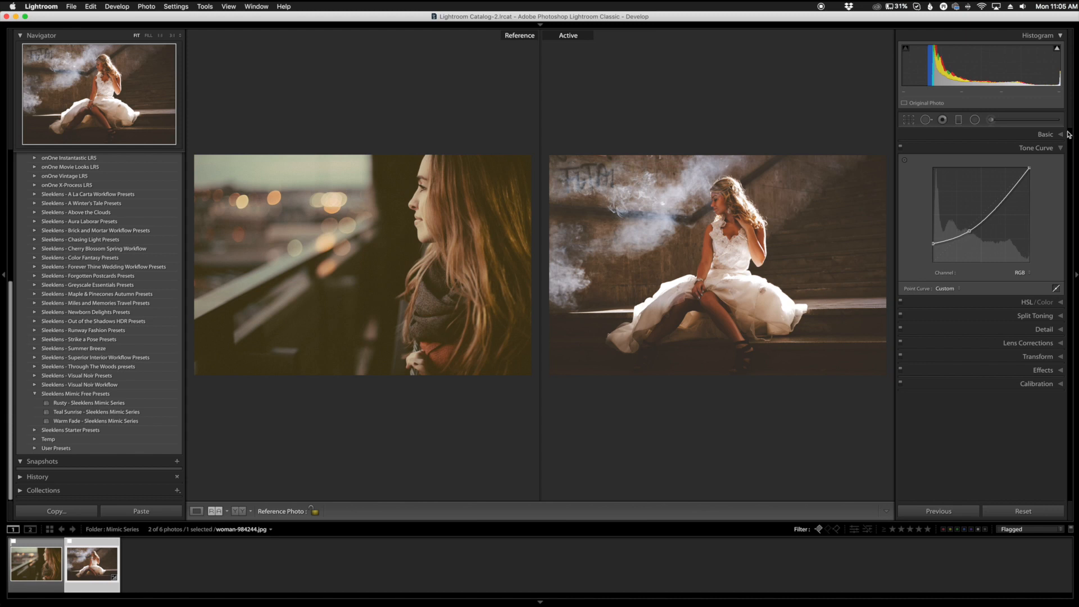
Step: Warm the white balance to Temp -3 and raise Contrast to +49
click(1046, 134)
drag(982, 195, 983, 194)
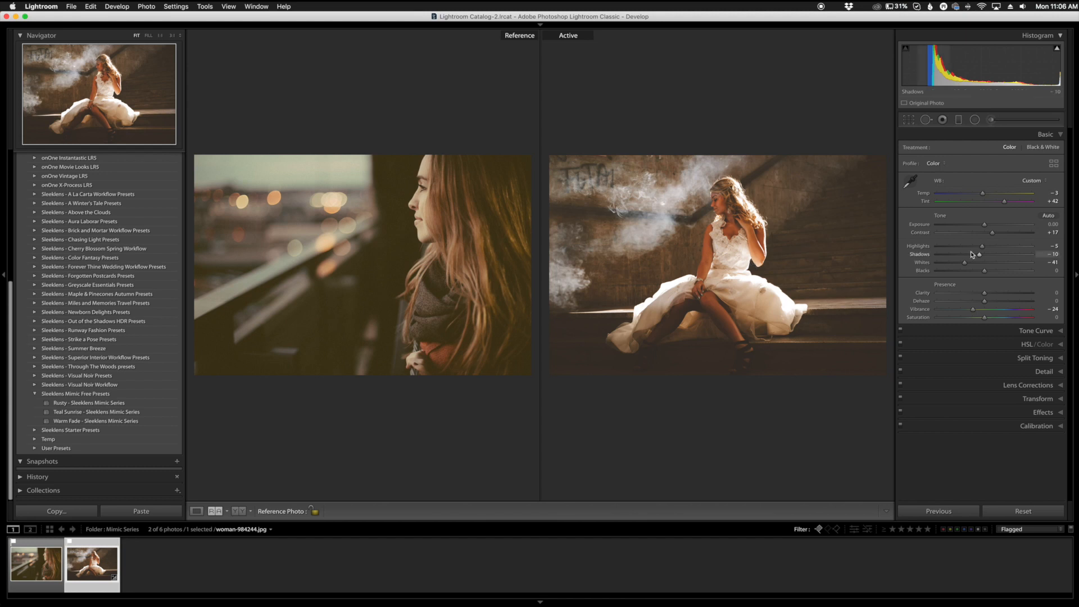
drag(993, 236, 1008, 235)
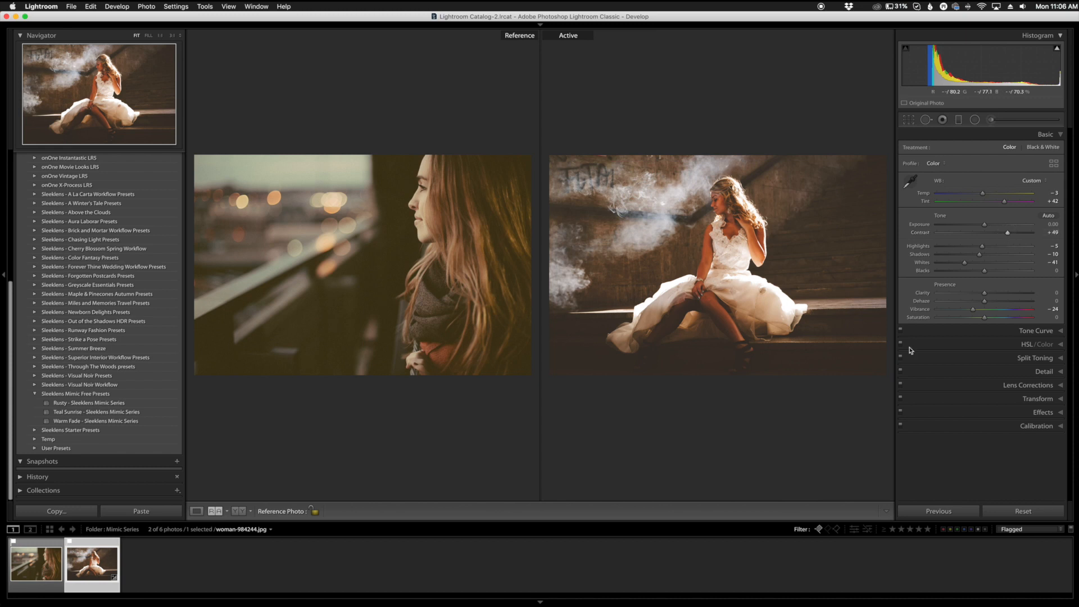
Step: Add a darkening post-crop vignette with Amount about -20, and lower the basic Highlights to -13
click(1042, 399)
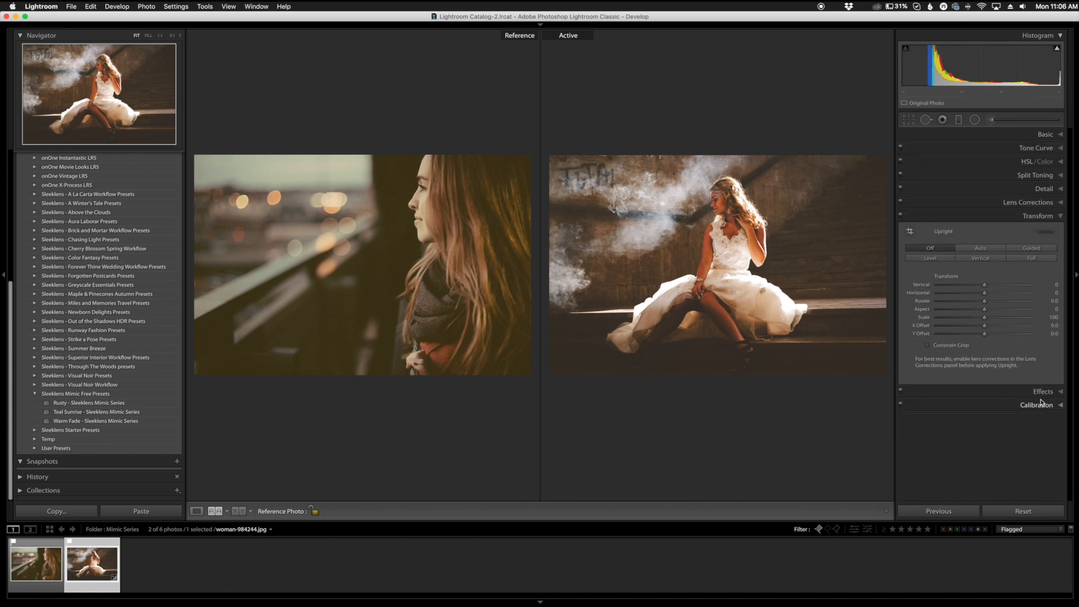
click(1039, 391)
drag(984, 262, 973, 262)
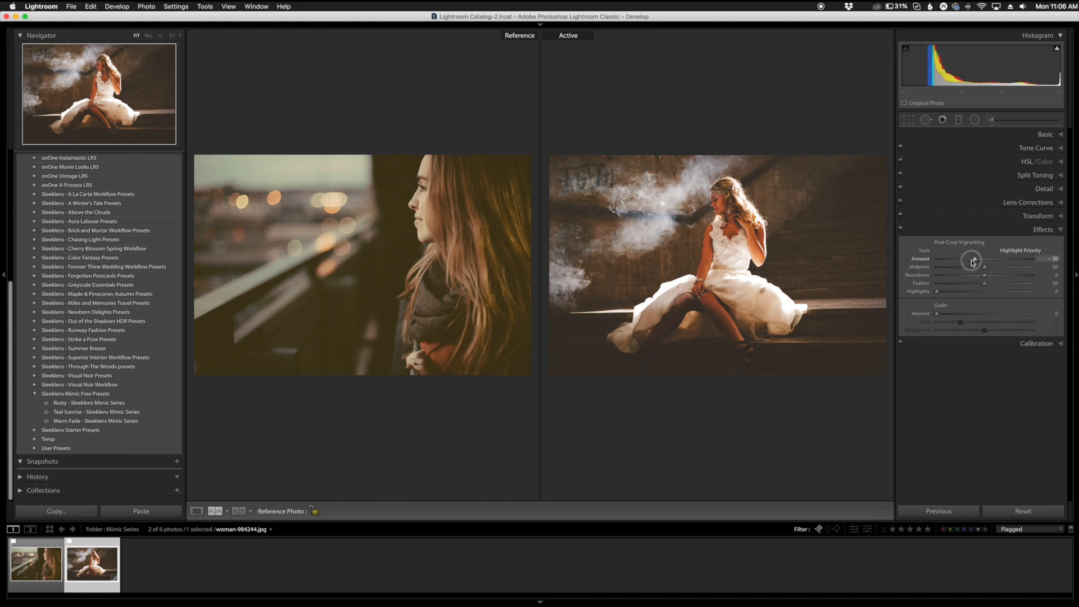
click(1045, 136)
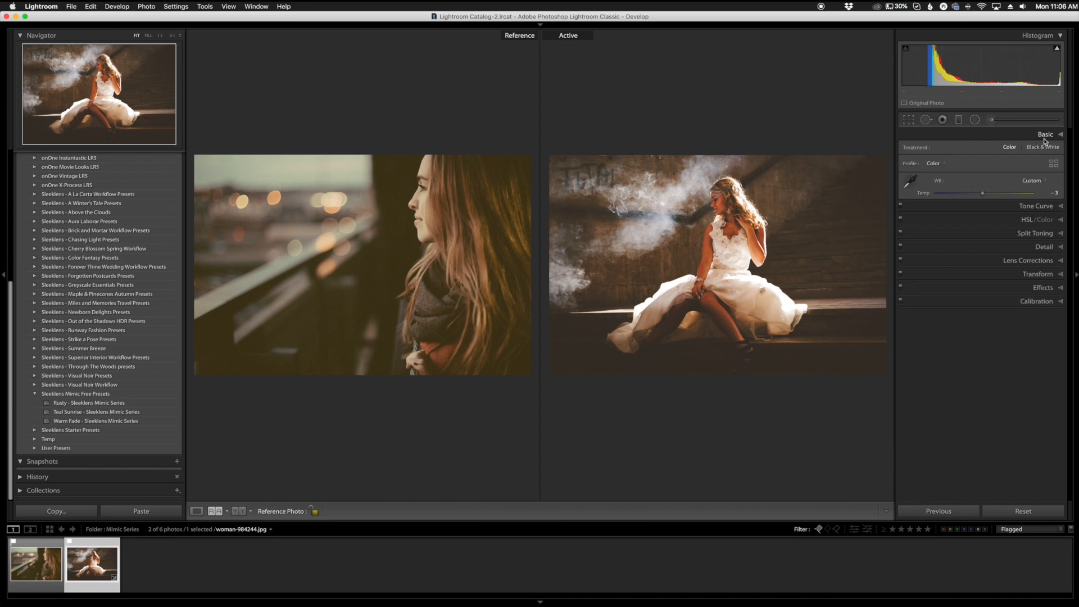
drag(982, 251, 978, 253)
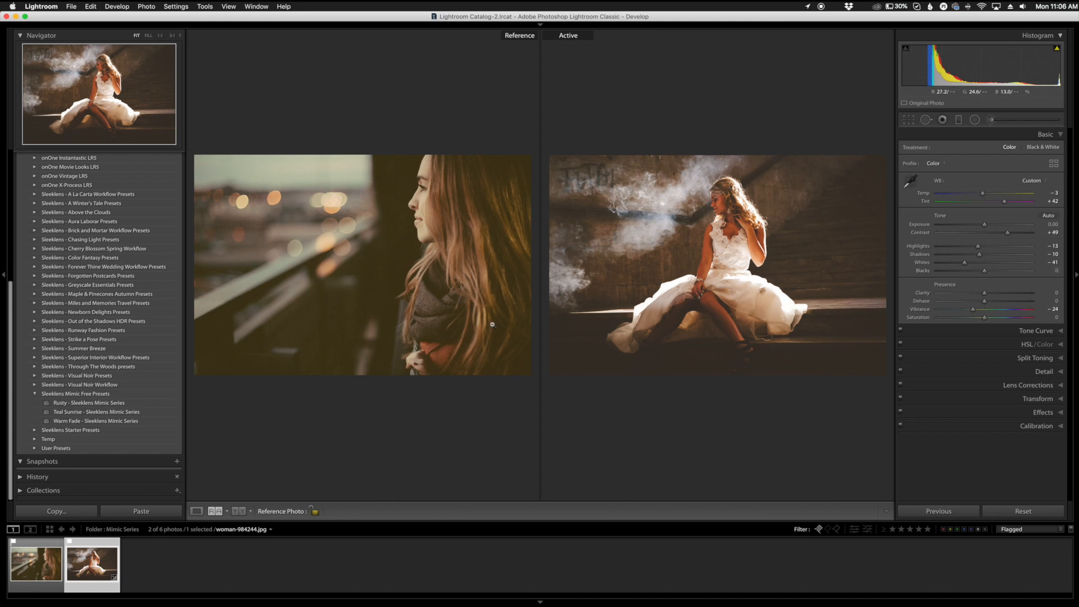
Step: Compare the bride photo before and after the edits, and return to the side-by-side view with the reference photo
click(239, 510)
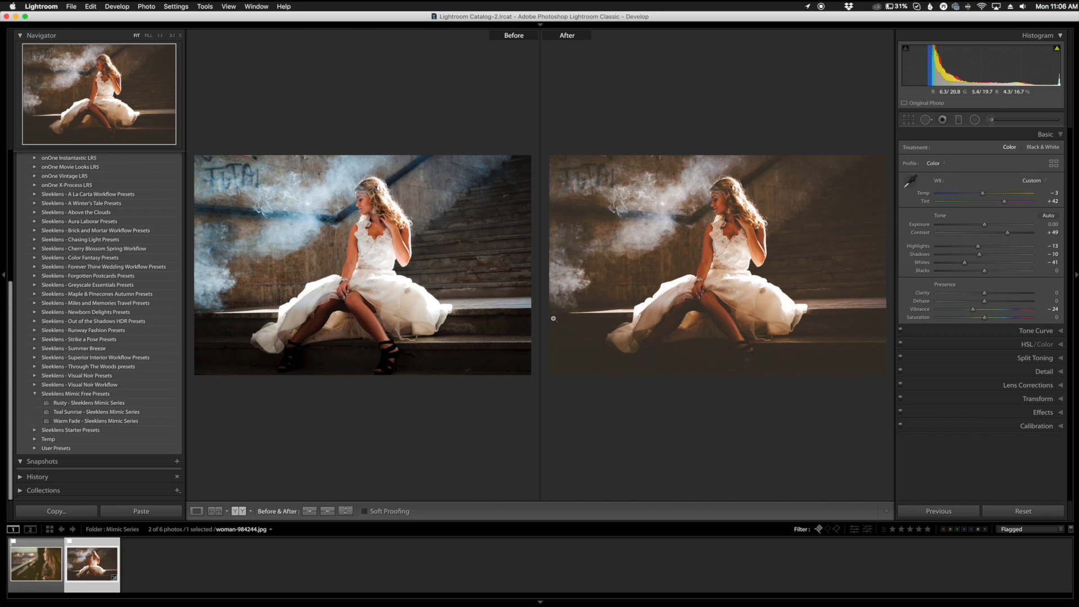
click(46, 569)
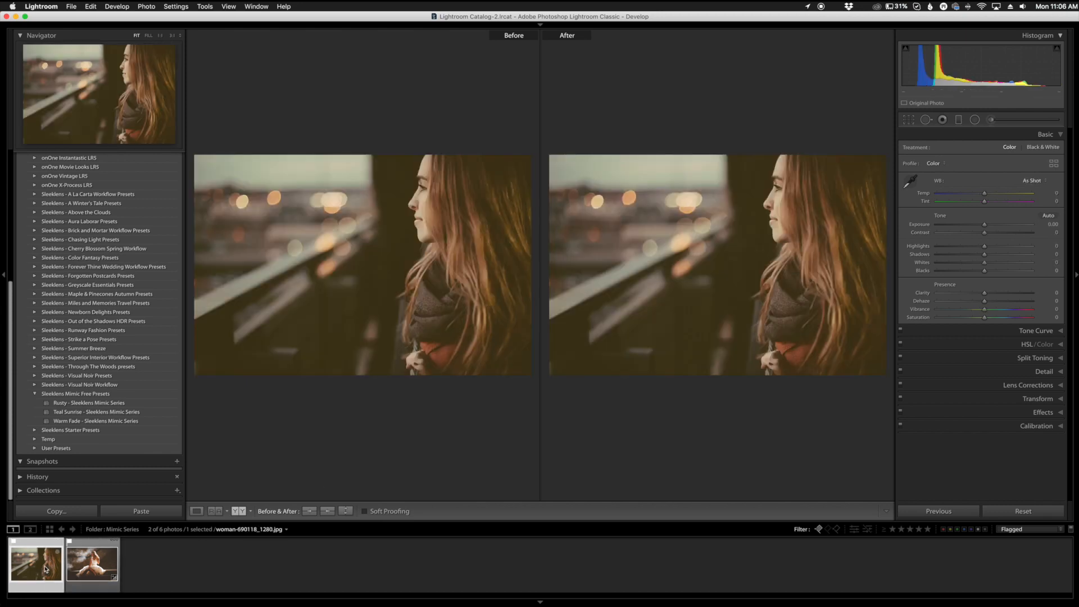
click(215, 511)
click(92, 564)
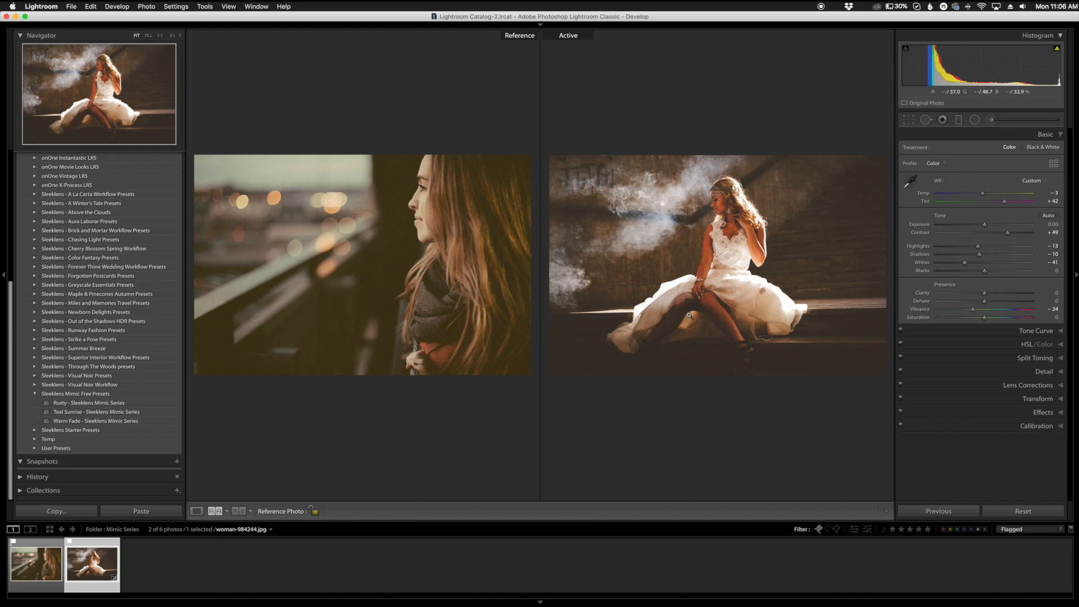